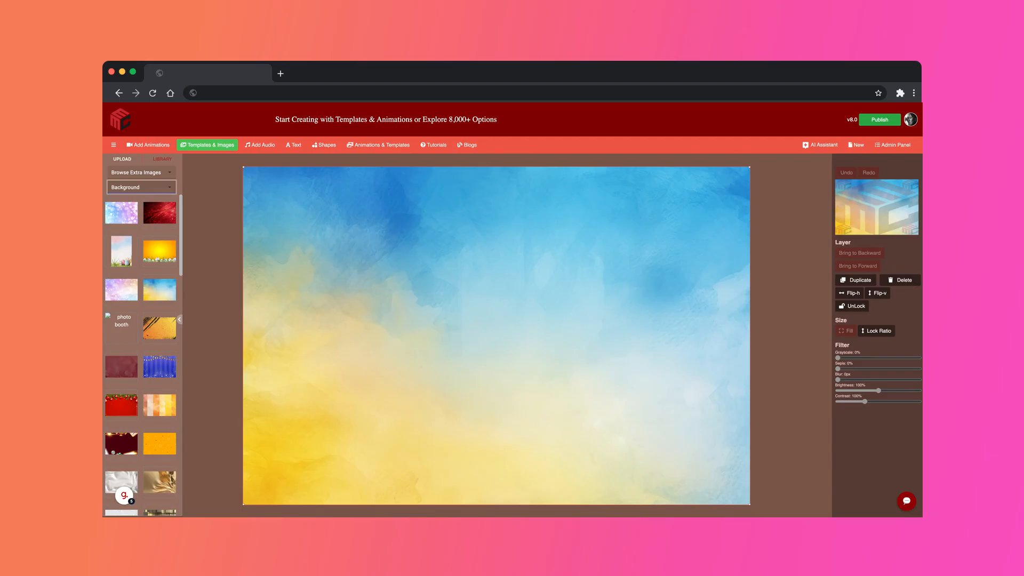
Step: Browse the Easter images and duplicate the pink, yellow and blue egg cluster for a row along the background's lower edge
left_click(142, 188)
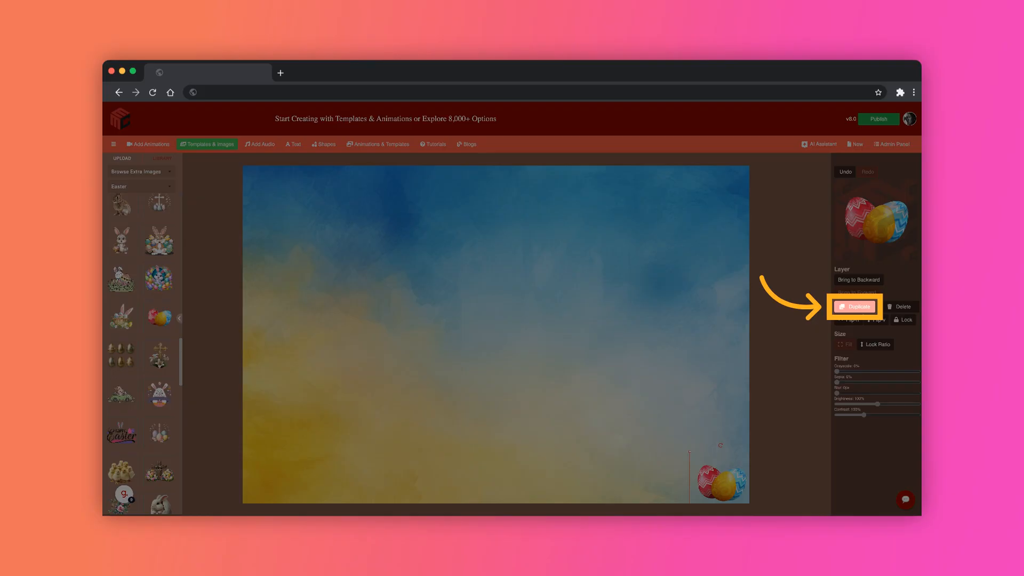
left_click(854, 306)
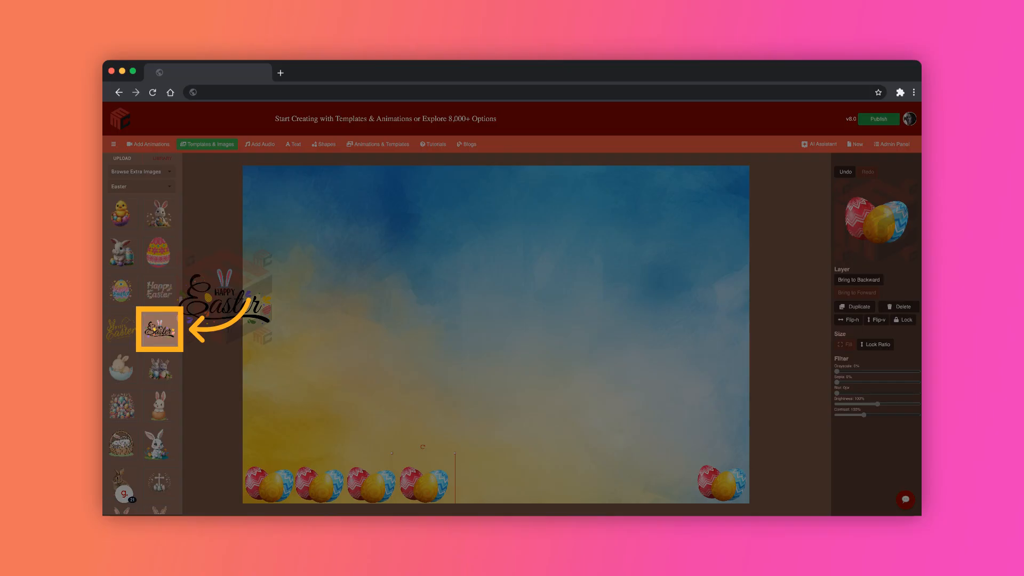
Step: Add the Happy Easter lettering and the bunny-eared egg image from the Easter collection to the design
left_click(160, 328)
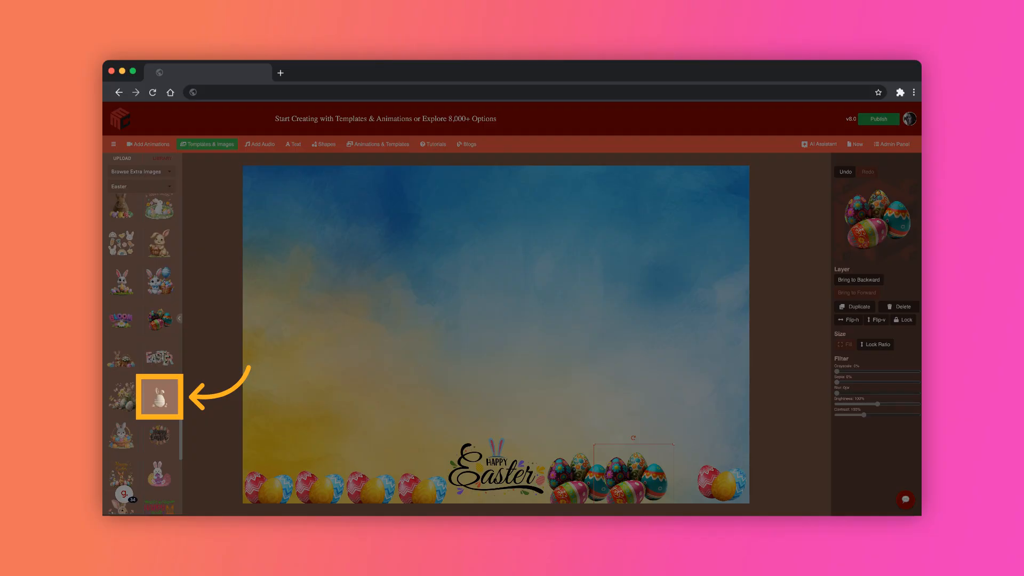
left_click(159, 397)
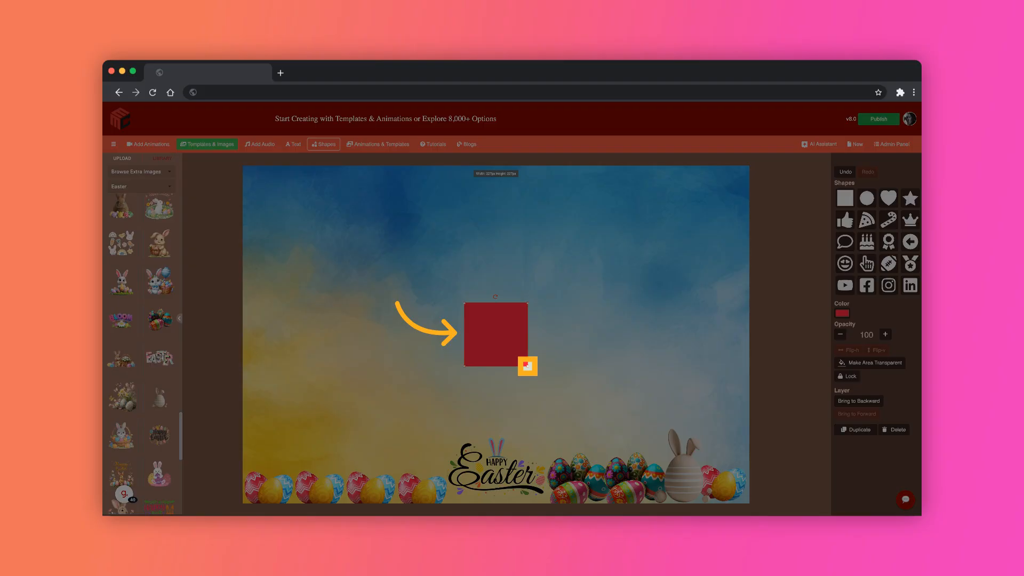
Step: Enlarge the red square into a tall rectangle for a photo opening and duplicate the transparent area
left_click_drag(527, 366, 599, 493)
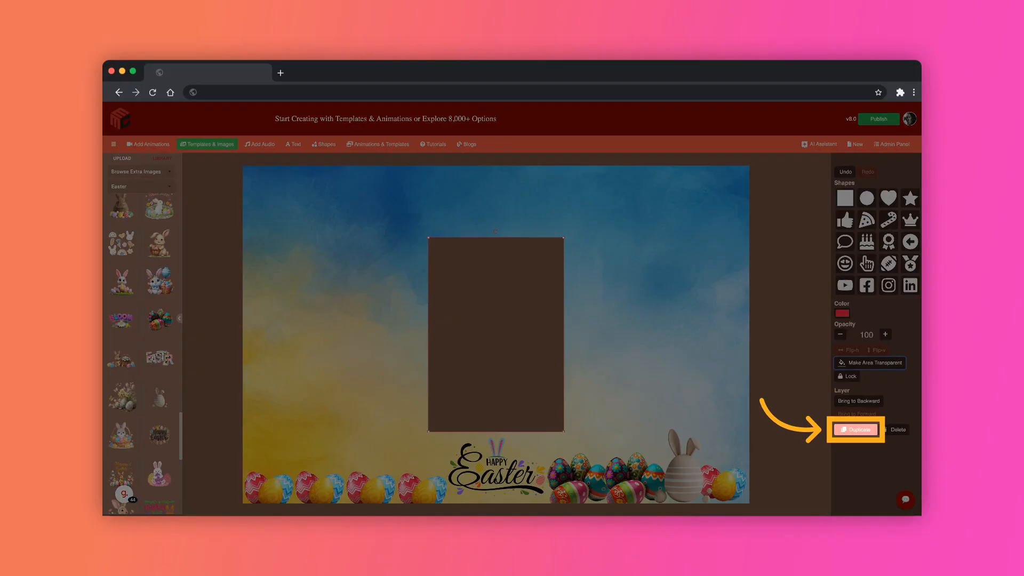
left_click(856, 430)
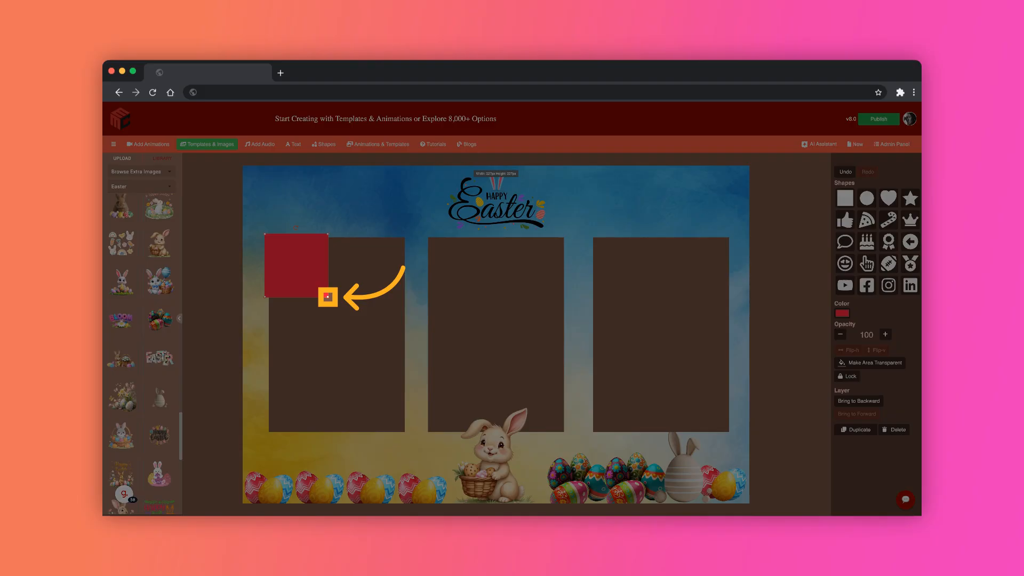
Step: Stretch the red square slightly beyond the first photo opening and send it backward behind the opening as a border
left_click_drag(327, 297, 408, 435)
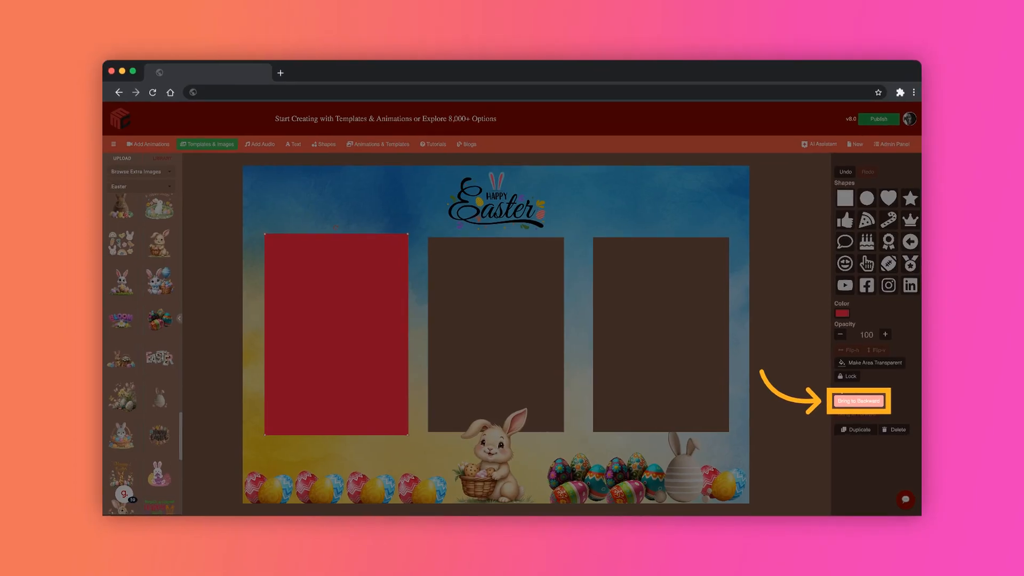
left_click(858, 401)
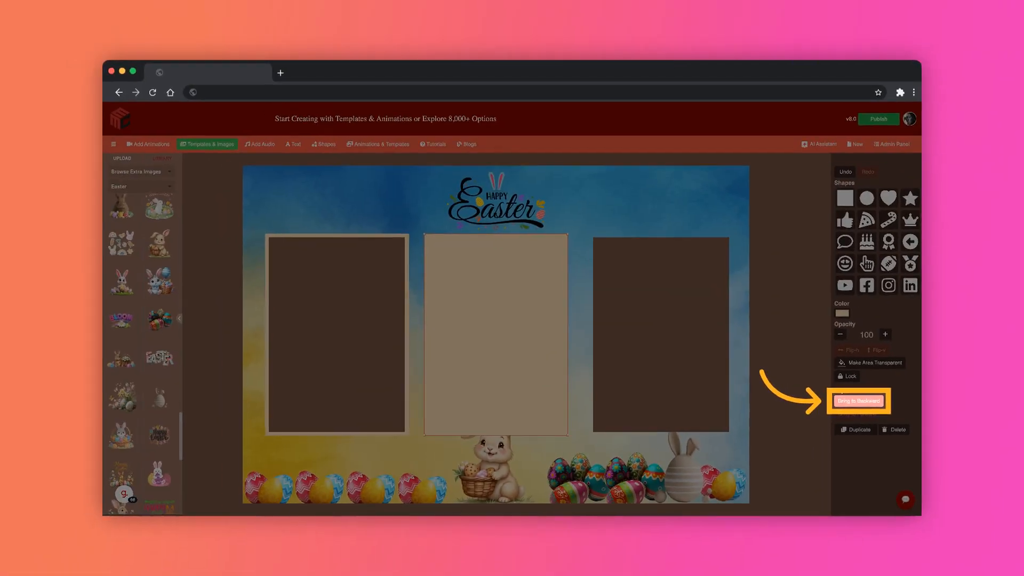
Step: Send the cream rectangle behind the middle photo opening and duplicate it for the third opening
left_click(858, 401)
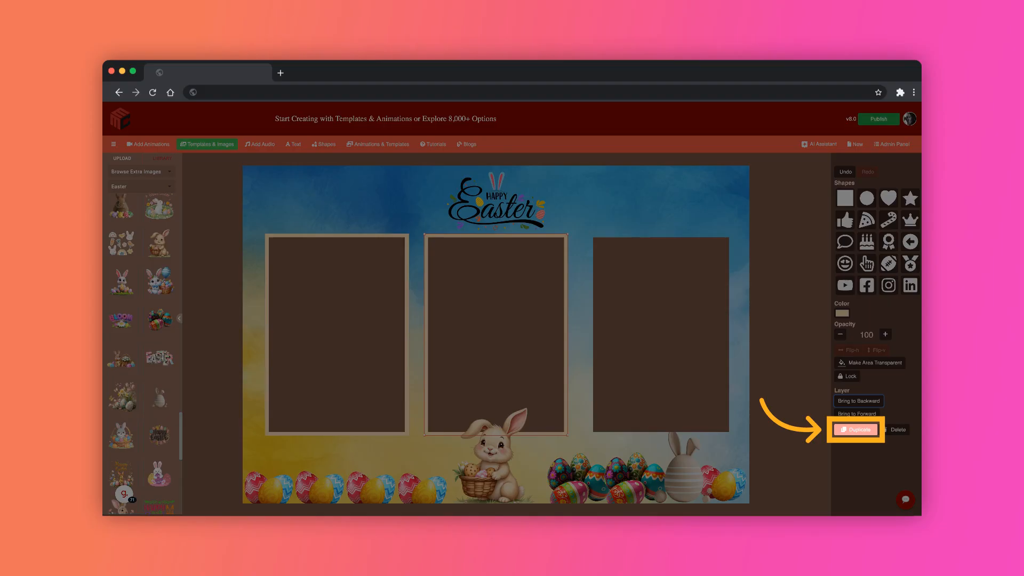
left_click(855, 429)
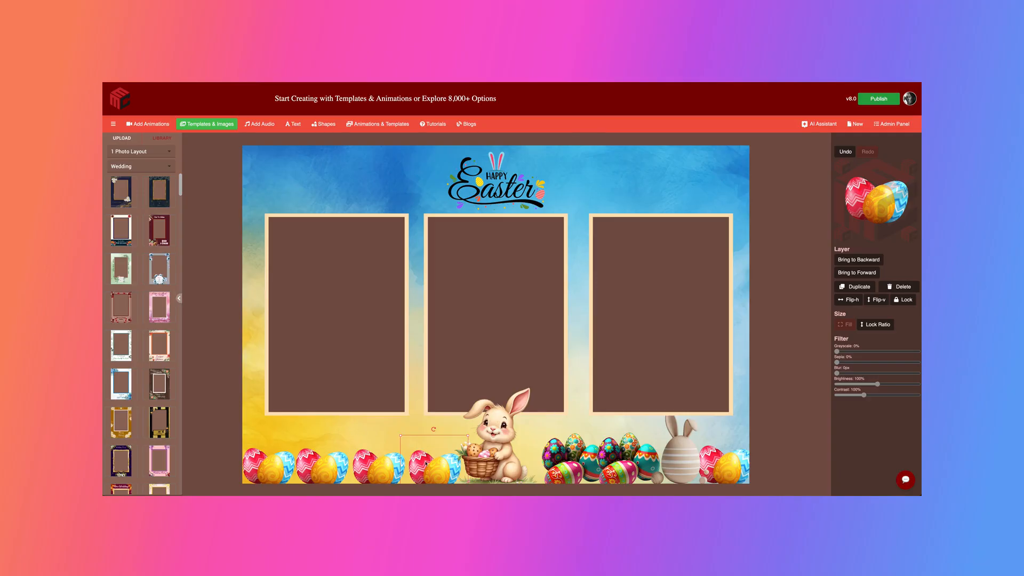
Step: Enlarge and reposition the pink, yellow and blue egg clusters beside the basket bunny into an overlapping row of varied sizes
left_click_drag(400, 435, 385, 412)
left_click_drag(422, 459, 423, 463)
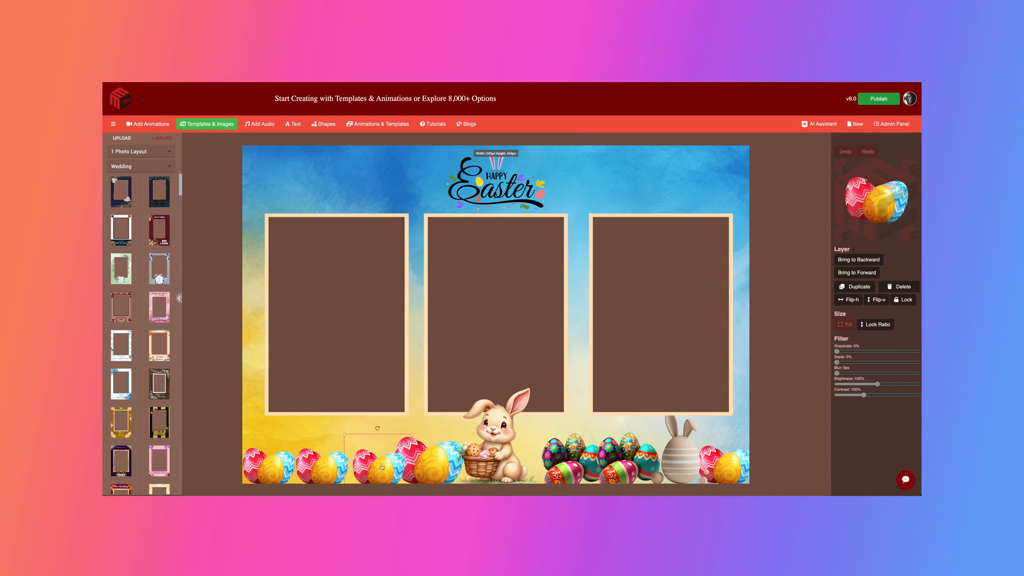
left_click(337, 465)
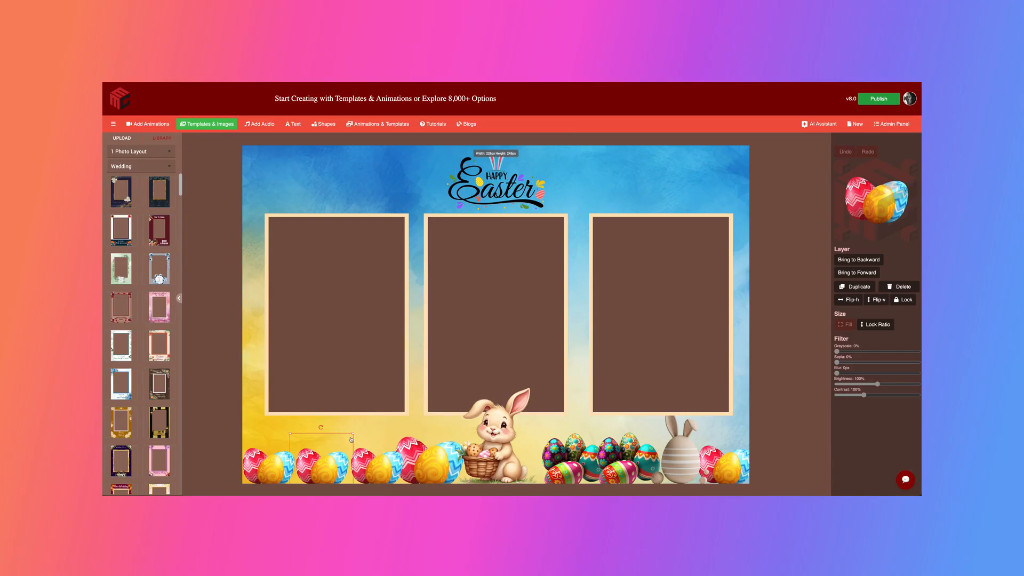
mouse_move(352, 433)
left_mouse_down()
mouse_move(374, 409)
mouse_move(344, 442)
mouse_move(378, 405)
mouse_move(356, 433)
left_mouse_up()
left_click(275, 465)
left_click_drag(304, 433, 286, 450)
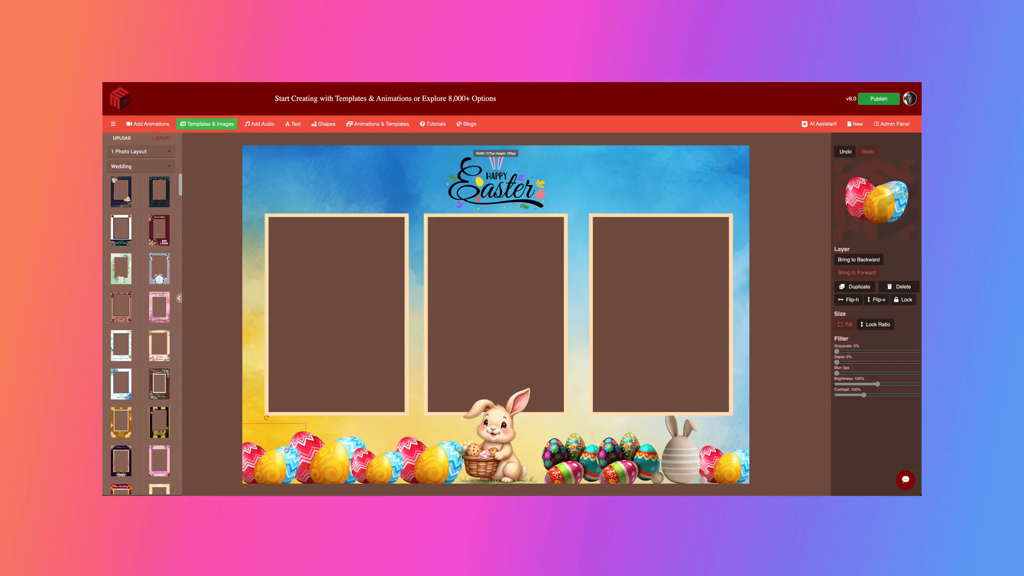
left_click(389, 466)
left_click_drag(391, 465, 436, 465)
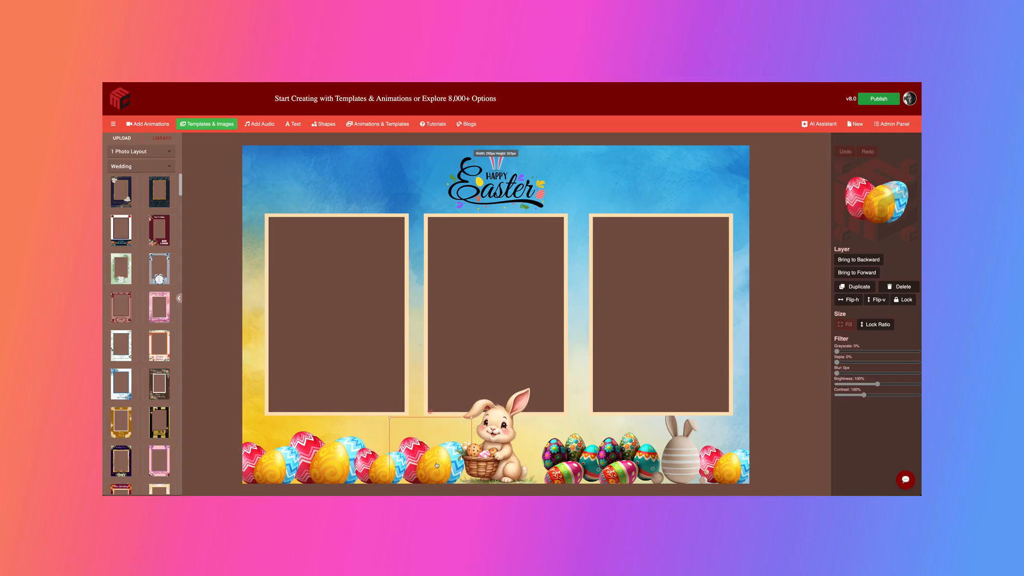
Step: Enlarge the two painted egg clusters between the basket bunny and the bunny-eared egg, and adjust their positions
left_click(541, 446)
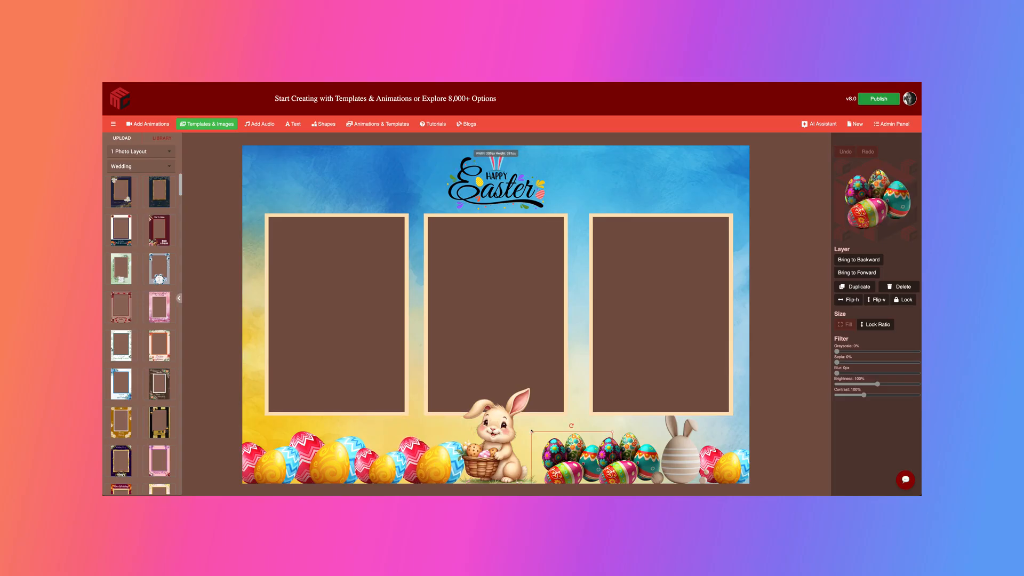
left_click_drag(531, 431, 511, 423)
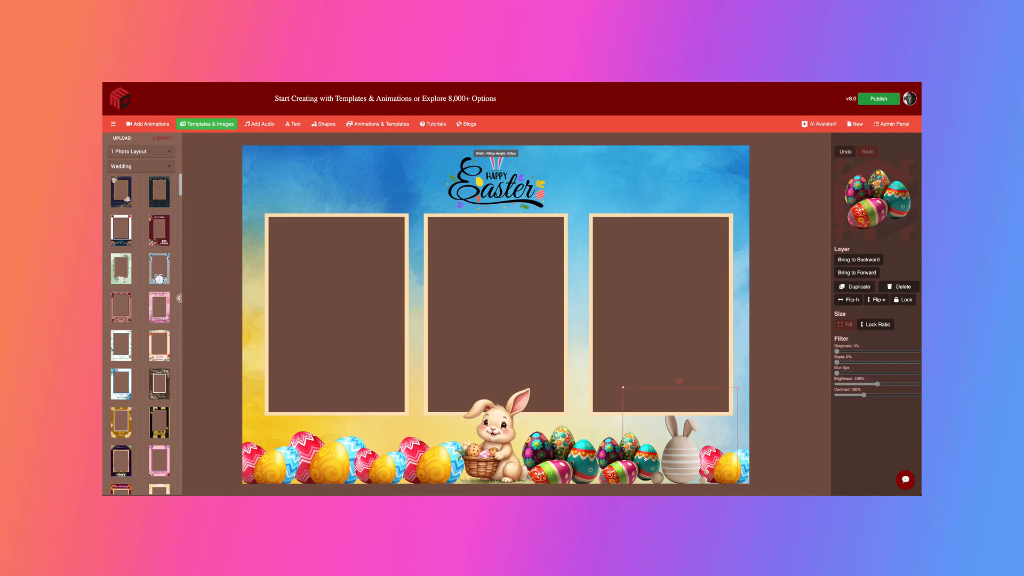
left_click(699, 399)
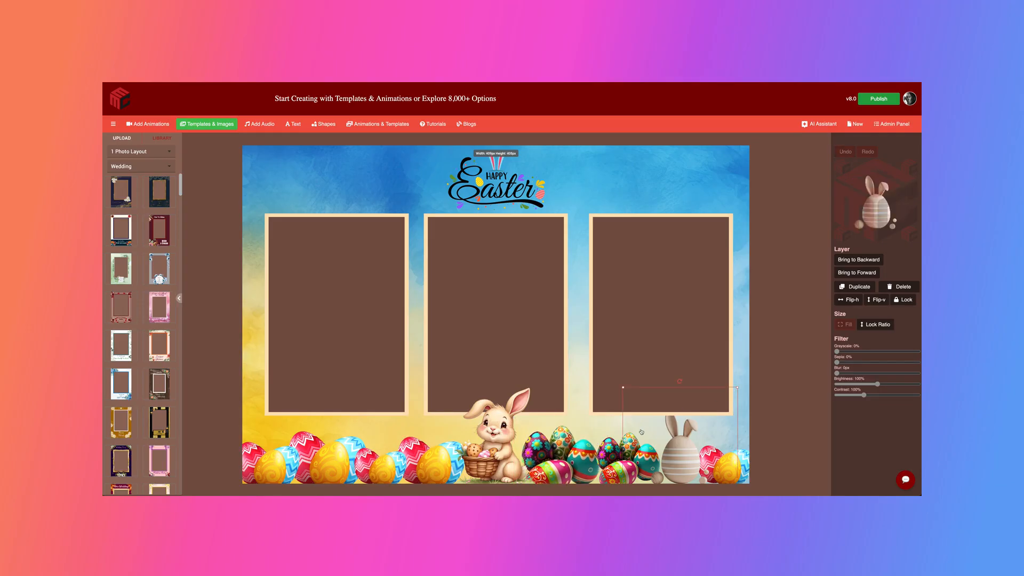
left_click(612, 451)
left_click_drag(666, 427, 685, 408)
left_click_drag(642, 436, 635, 441)
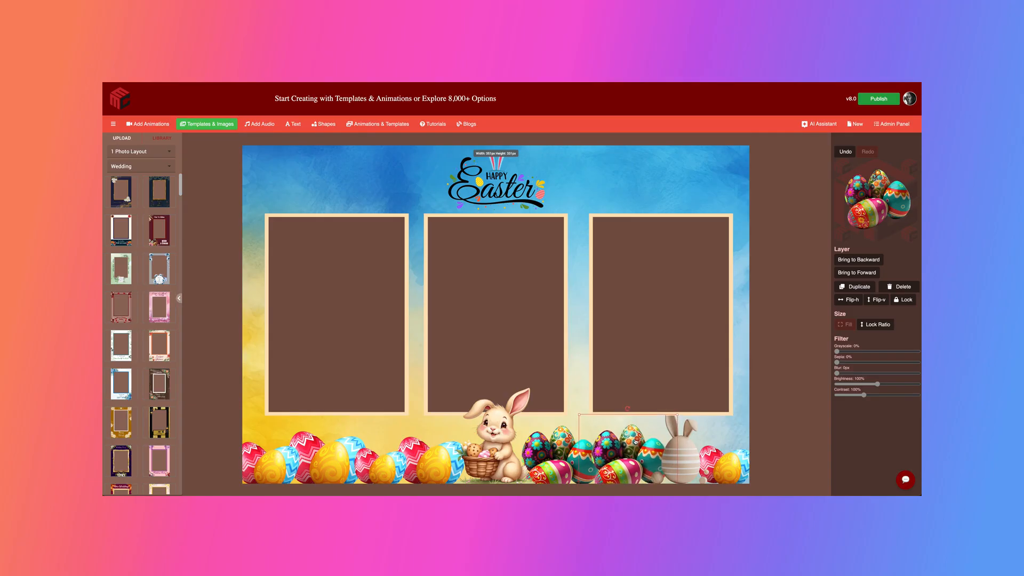
Step: Bring the bunny-eared egg forward in front of the third photo frame, enlarge it slightly and adjust its position
left_click(690, 445)
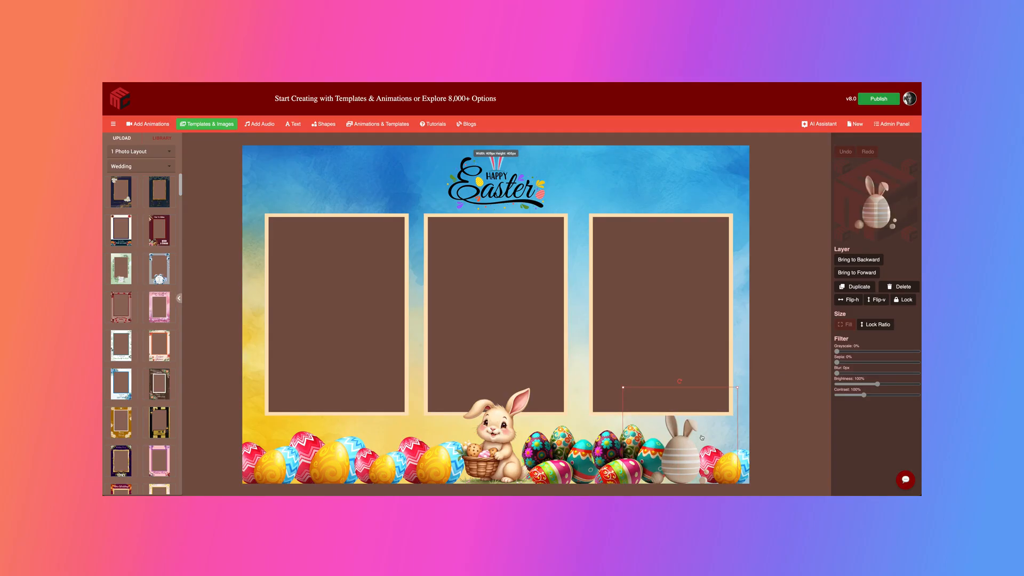
left_click(862, 273)
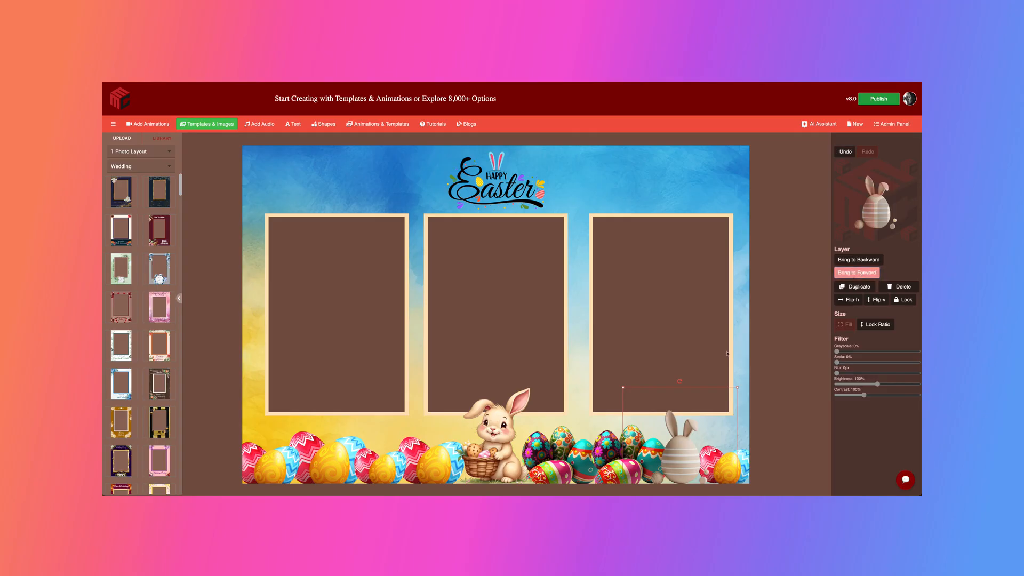
left_click_drag(622, 386, 618, 373)
left_click_drag(678, 435, 681, 437)
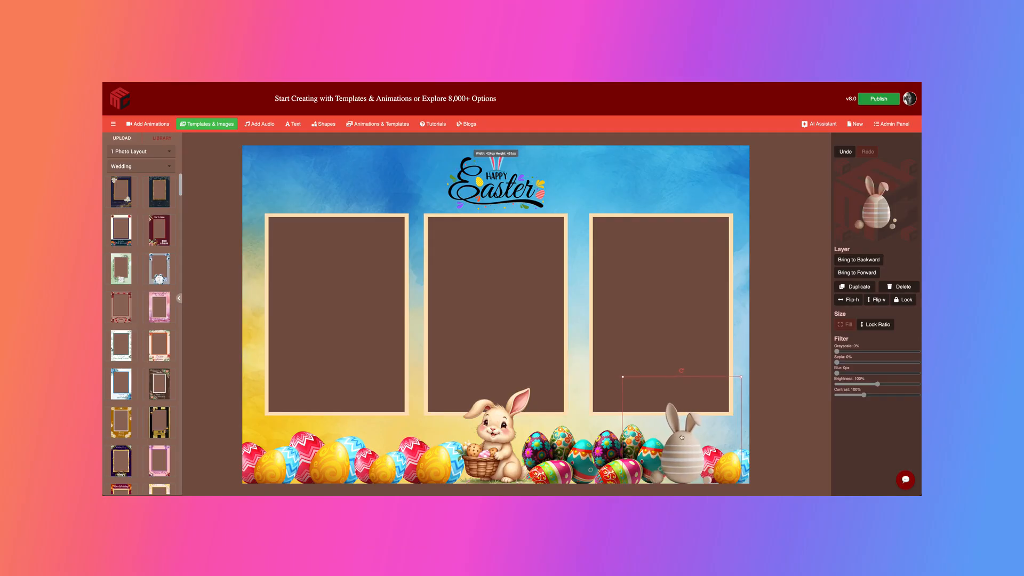
Step: Enlarge the egg cluster beside the bunny-eared egg slightly, move it toward the background's corner and clear the selection
left_click(748, 458)
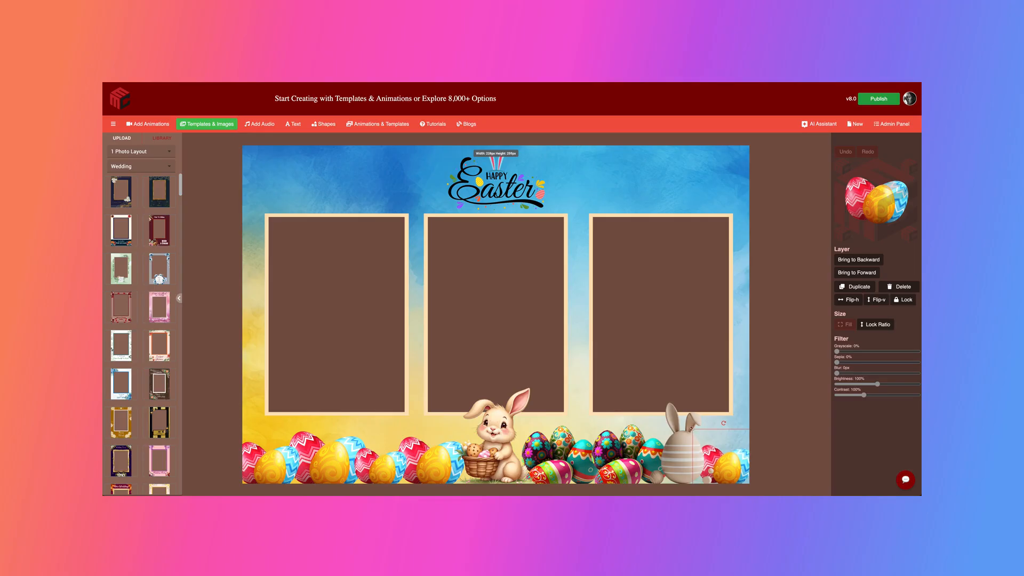
left_click_drag(683, 419, 684, 416)
left_click_drag(715, 450, 722, 456)
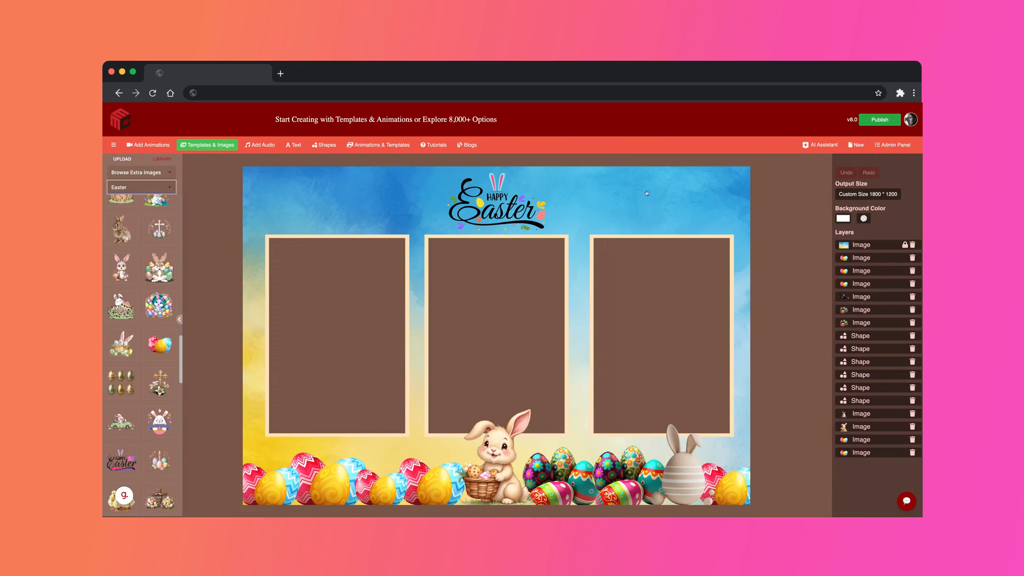
left_click(632, 164)
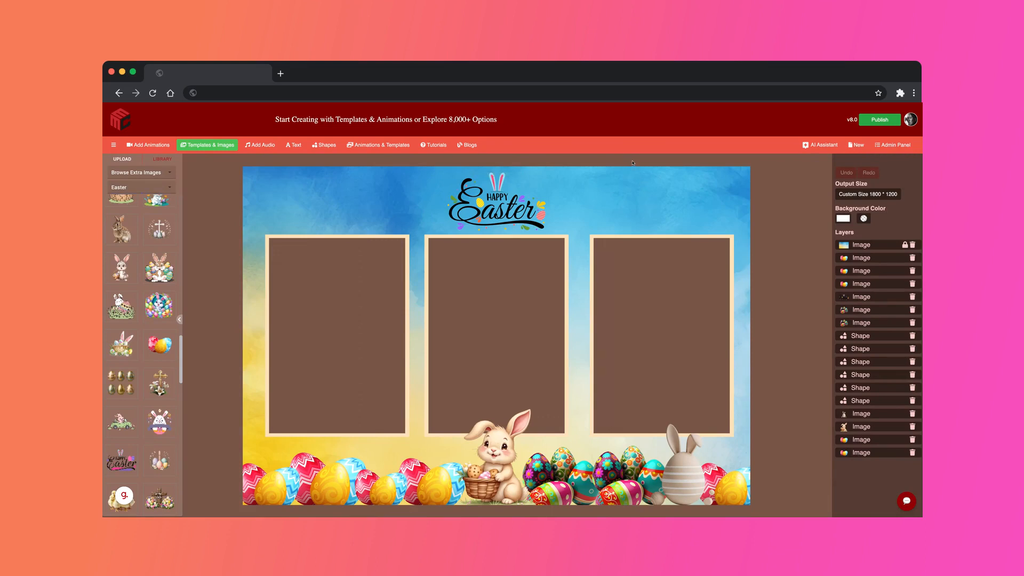